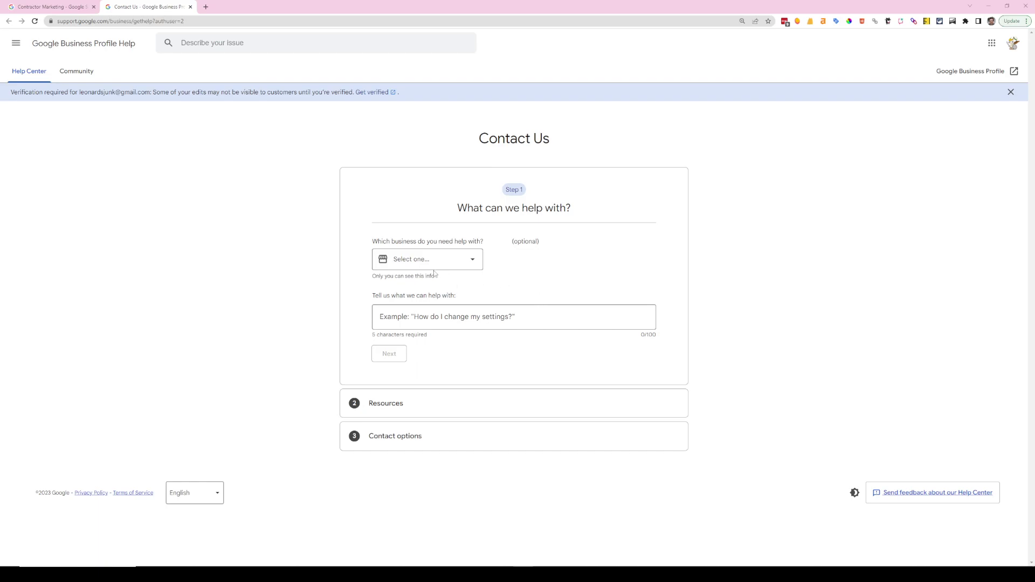
- Select the Contractor Marketing business and describe the issue as 'reviews missing' using the Review missing suggestion
click(451, 263)
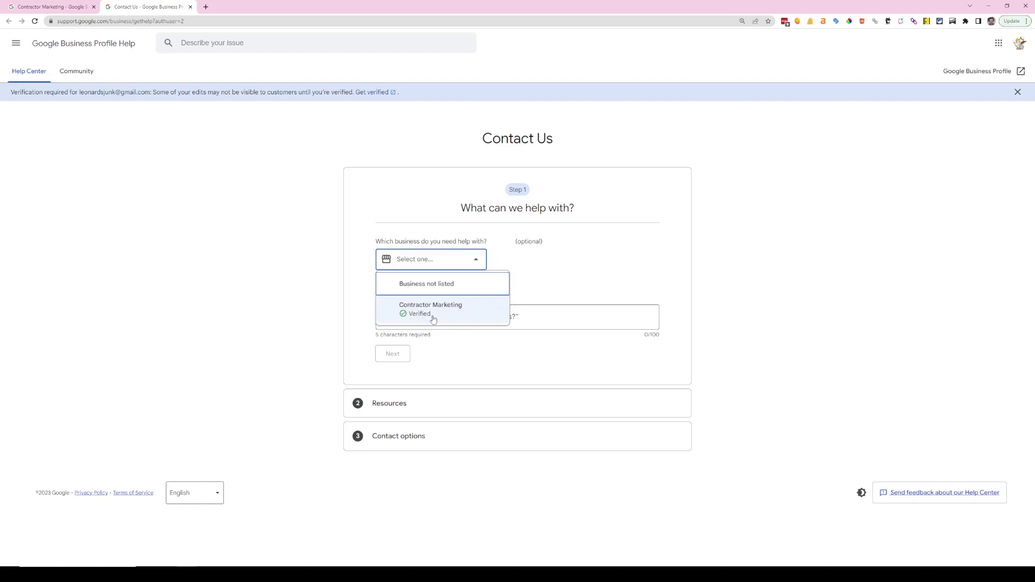
click(432, 318)
click(467, 316)
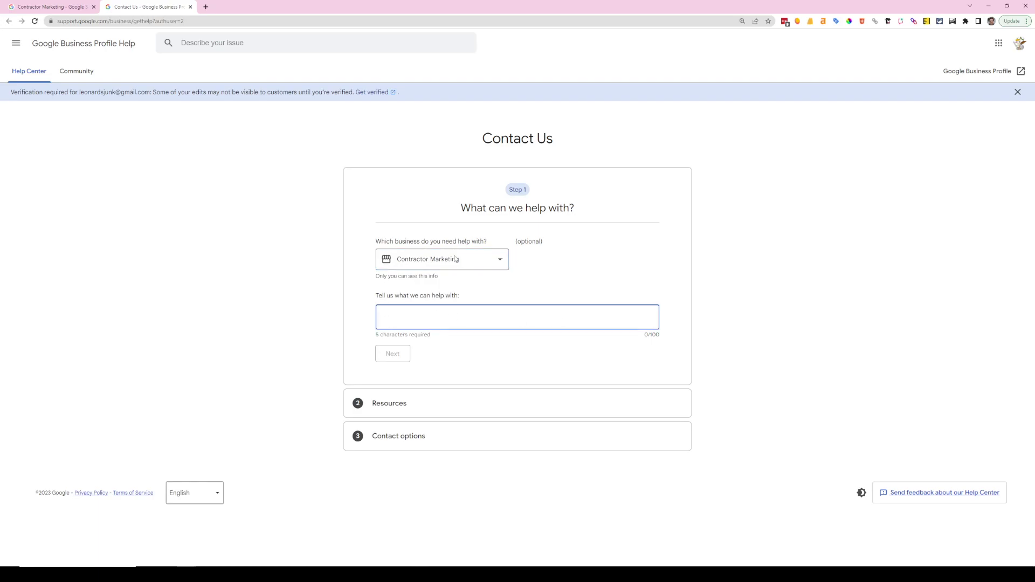
text(reviews missing)
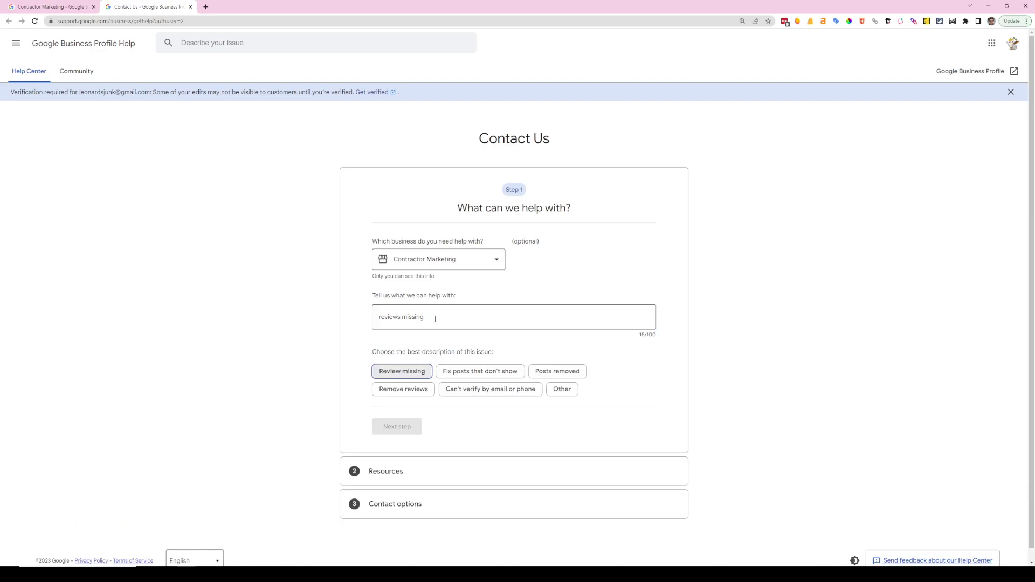
click(395, 379)
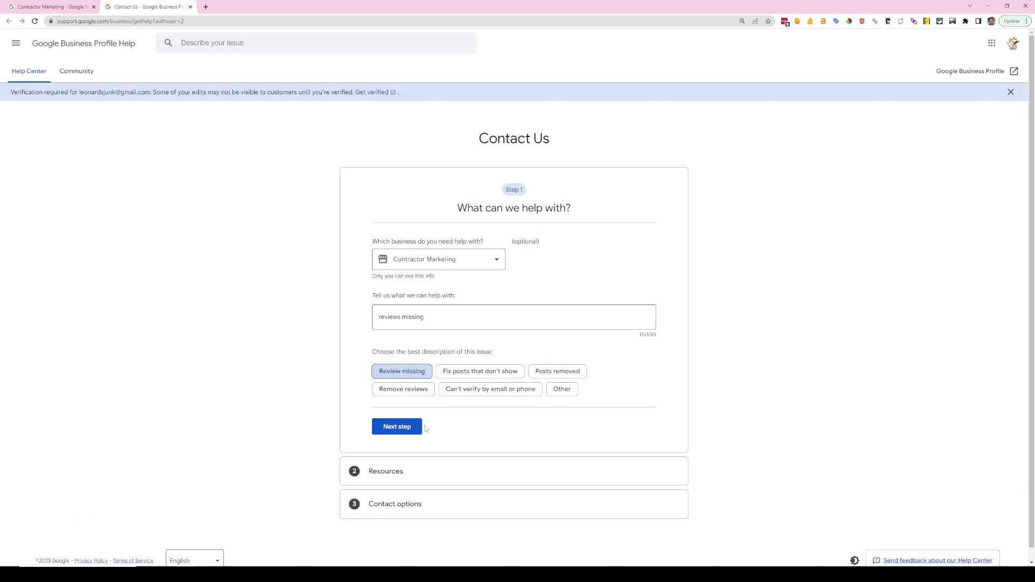
- Continue past the resources step and choose email as the contact method
click(408, 434)
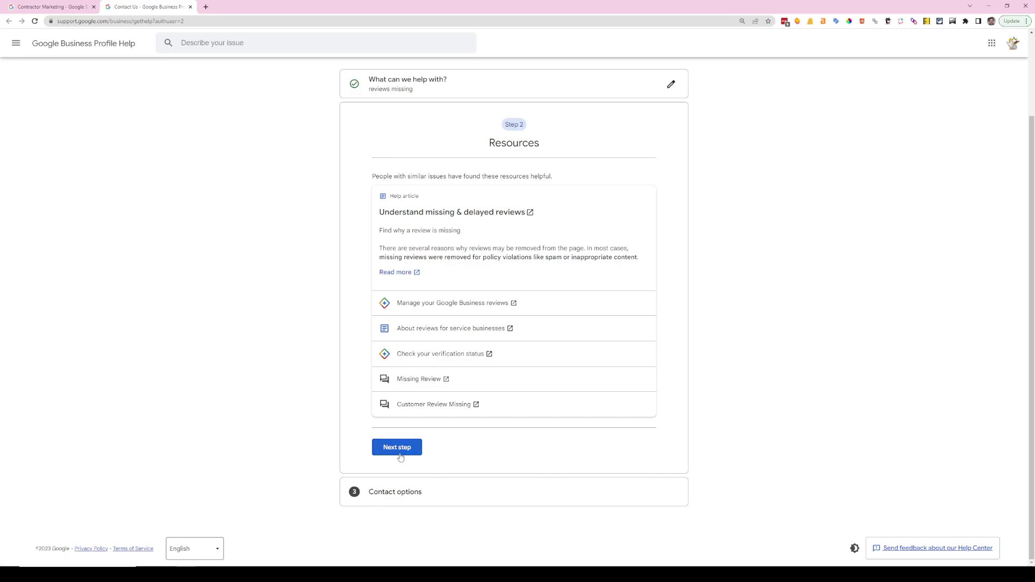
click(397, 448)
click(512, 350)
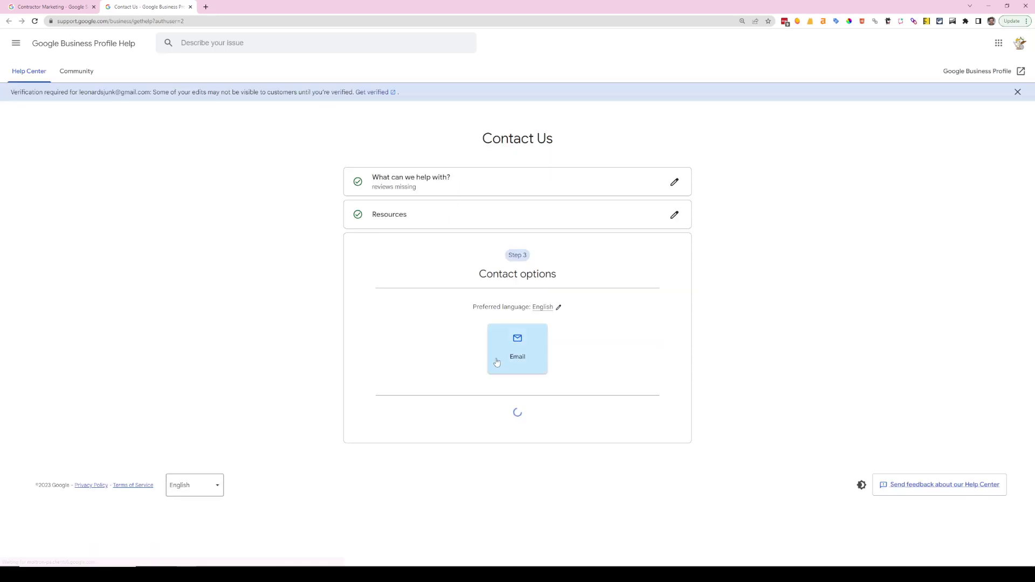
- Enter the contact's first name, move through the email and phone fields, and open the relationship list
text(R)
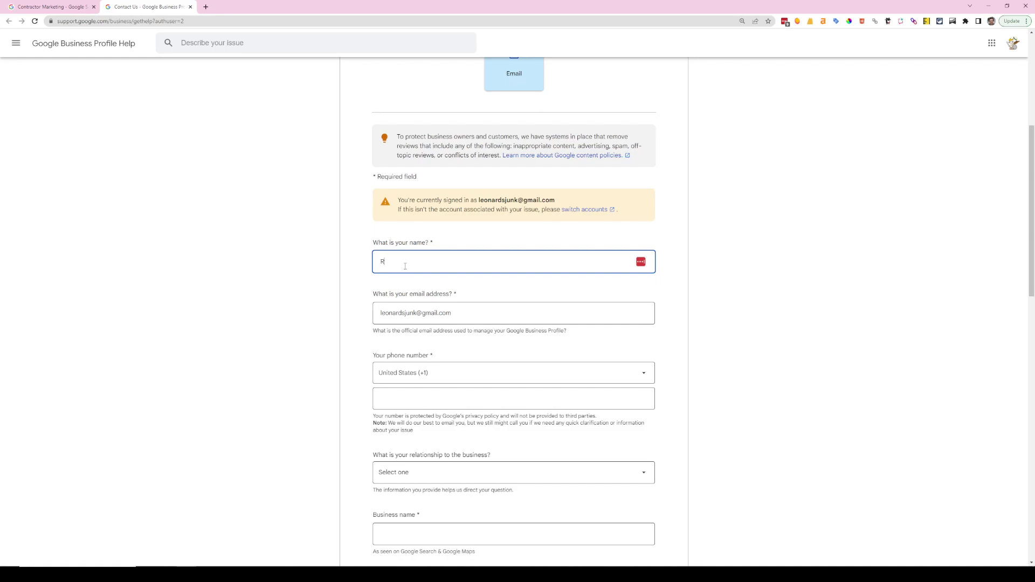
text(yan)
key(Tab)
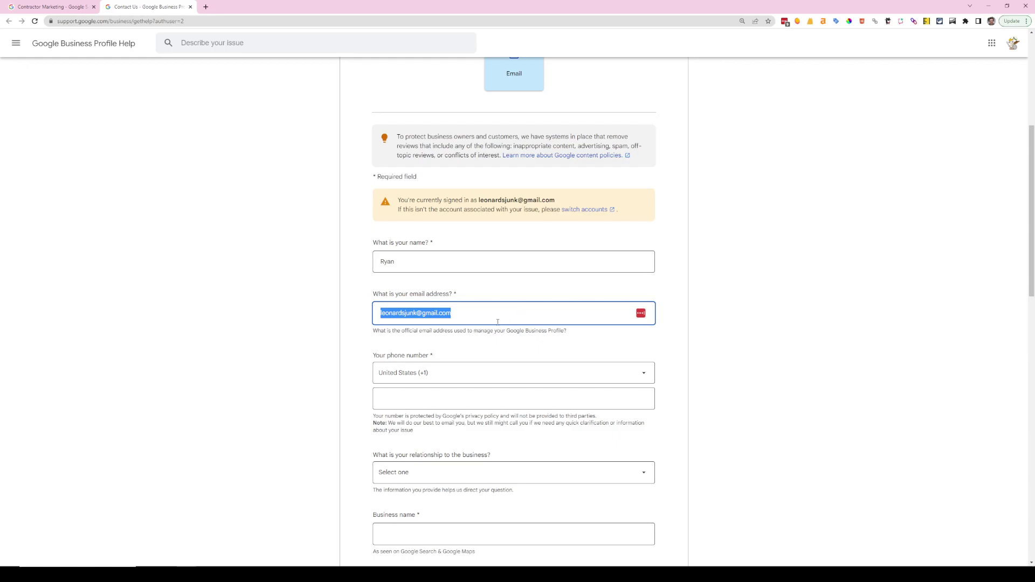
click(439, 393)
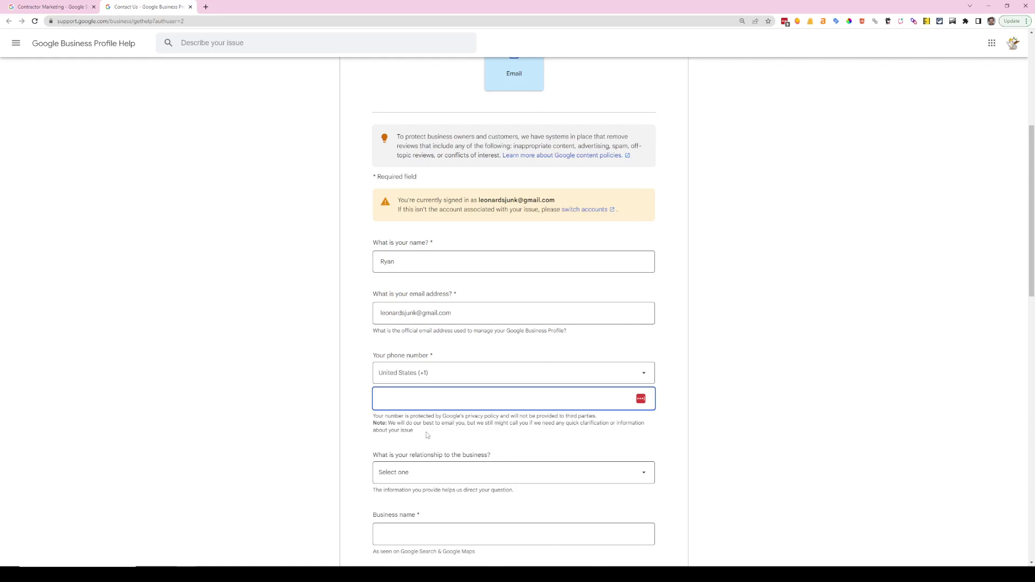
scroll(426, 432, up, 2)
scroll(428, 272, down, 7)
click(421, 230)
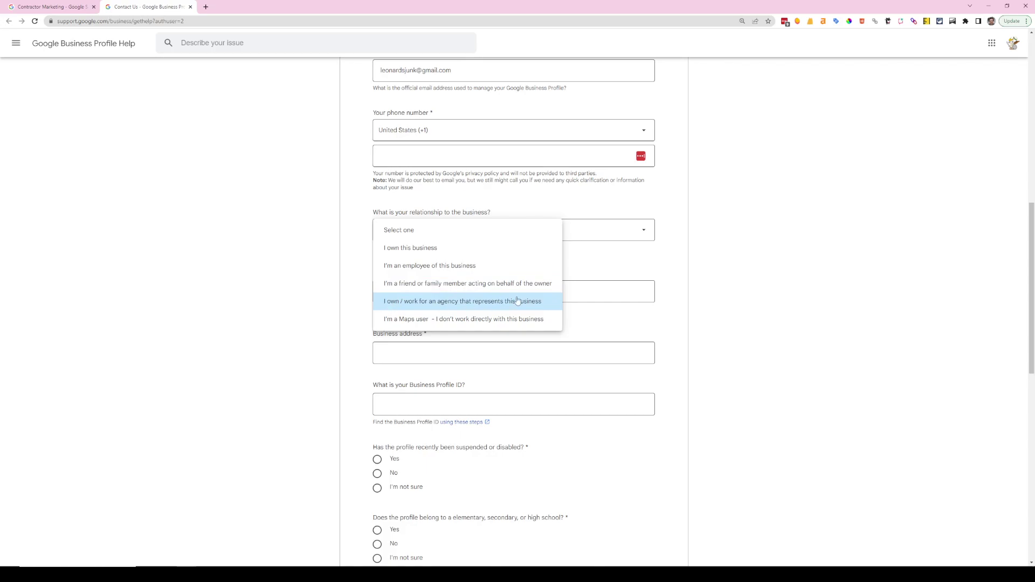
- Set the relationship to an agency that works for the business
click(485, 303)
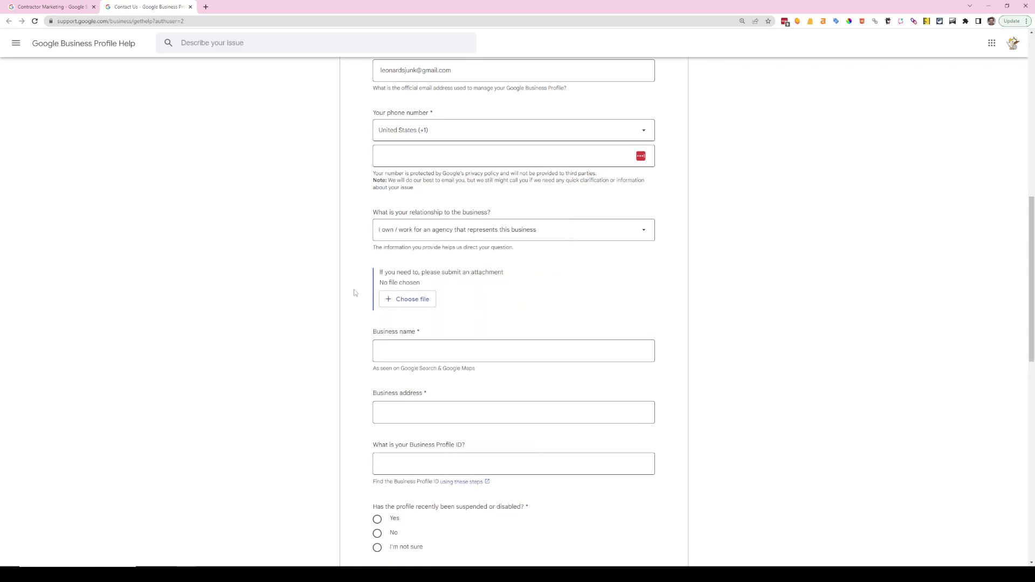
triple_click(462, 314)
click(436, 284)
scroll(478, 329, down, 2)
- Enter 'n/a' as the business address and move on to the Business Profile ID field
click(402, 224)
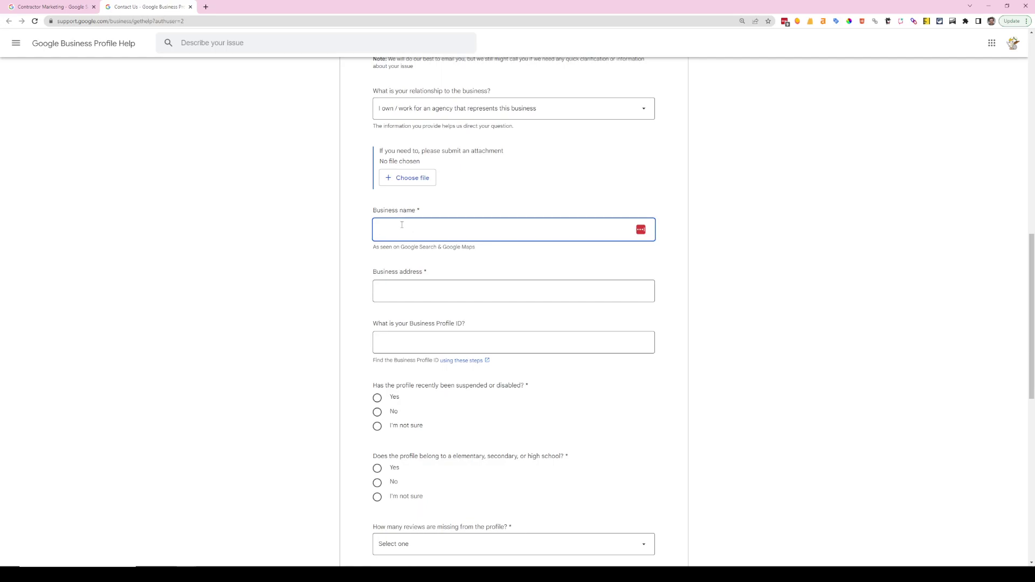
click(397, 289)
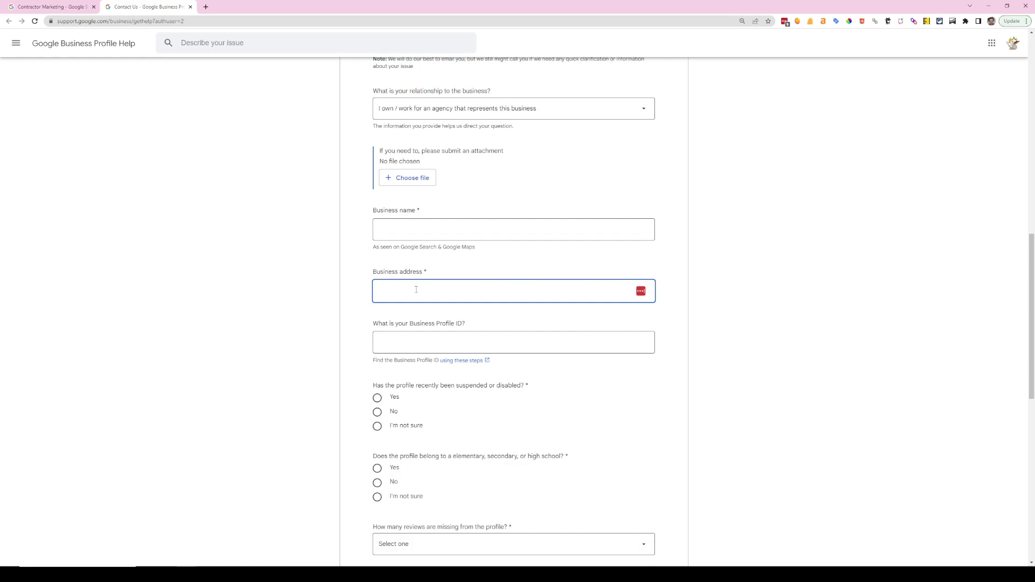
click(434, 345)
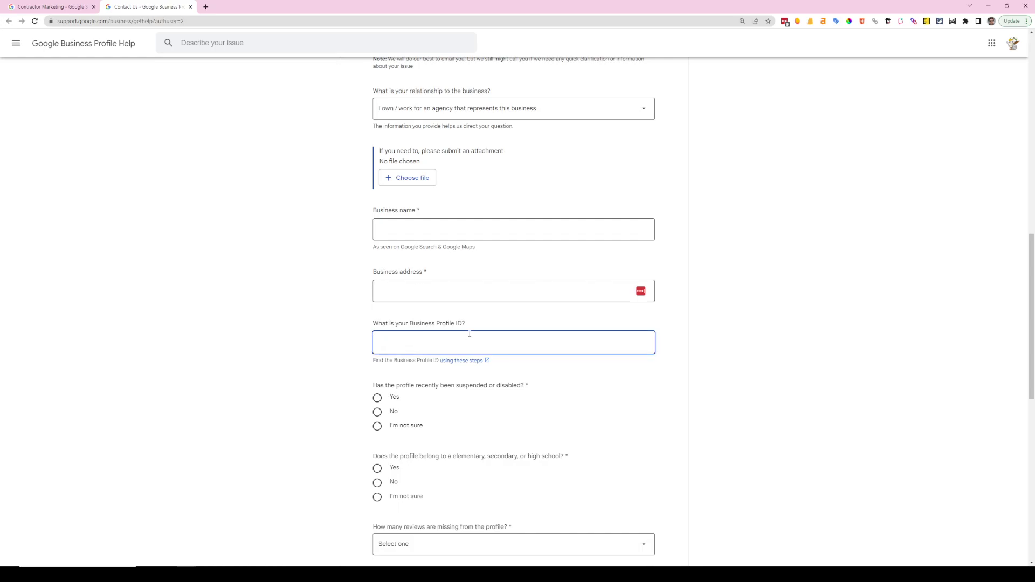
drag(476, 326, 360, 325)
click(438, 343)
click(423, 288)
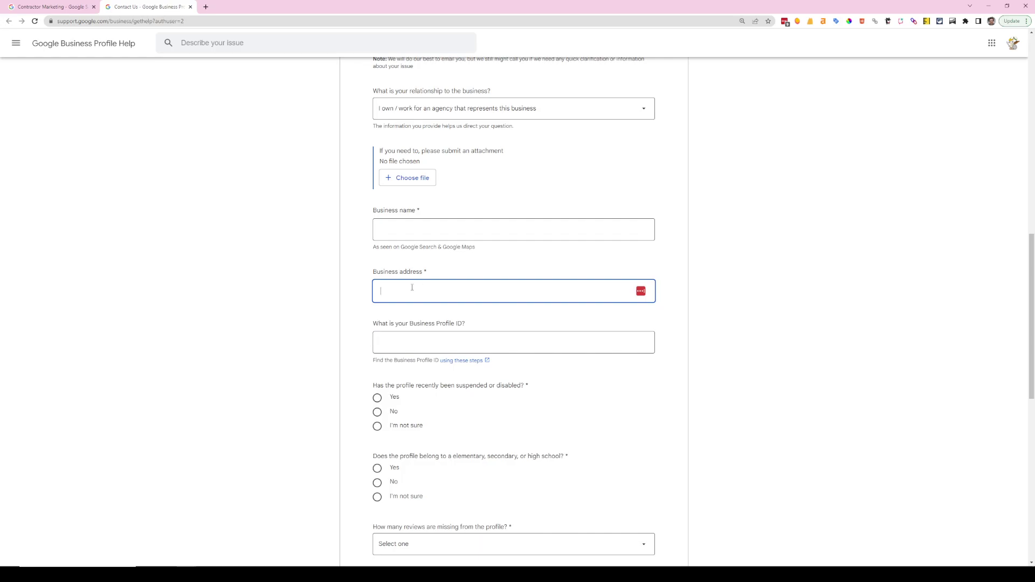
text(n/a)
click(479, 340)
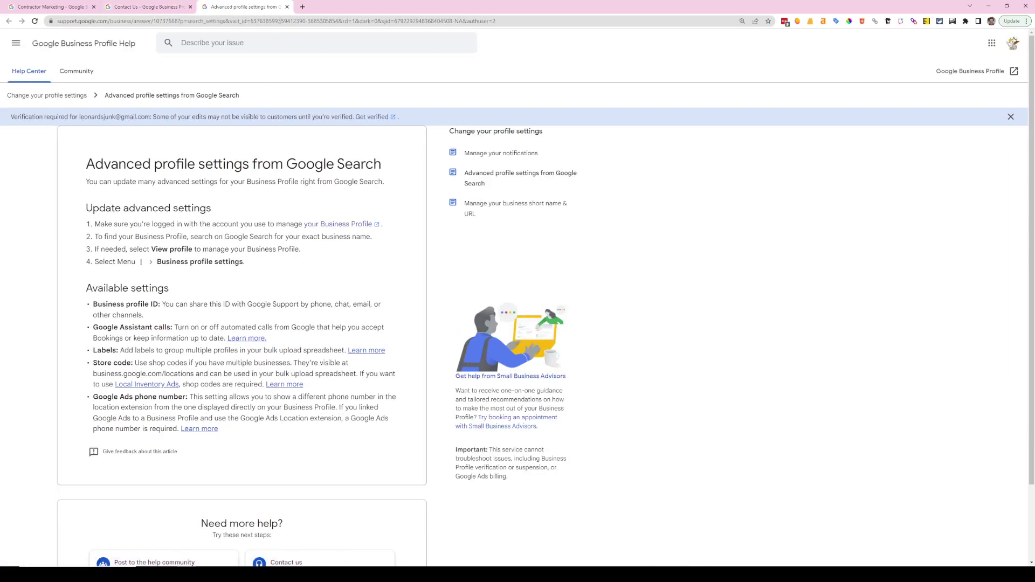
- Copy the Business Profile ID from the Contractor Marketing profile settings and paste it into the form's ID field
click(286, 7)
click(52, 7)
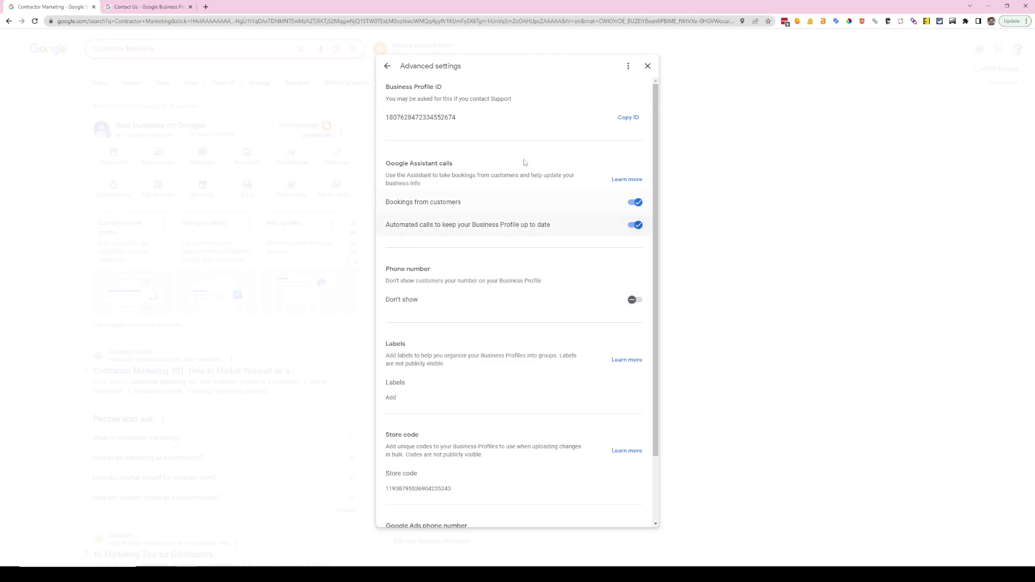
click(647, 67)
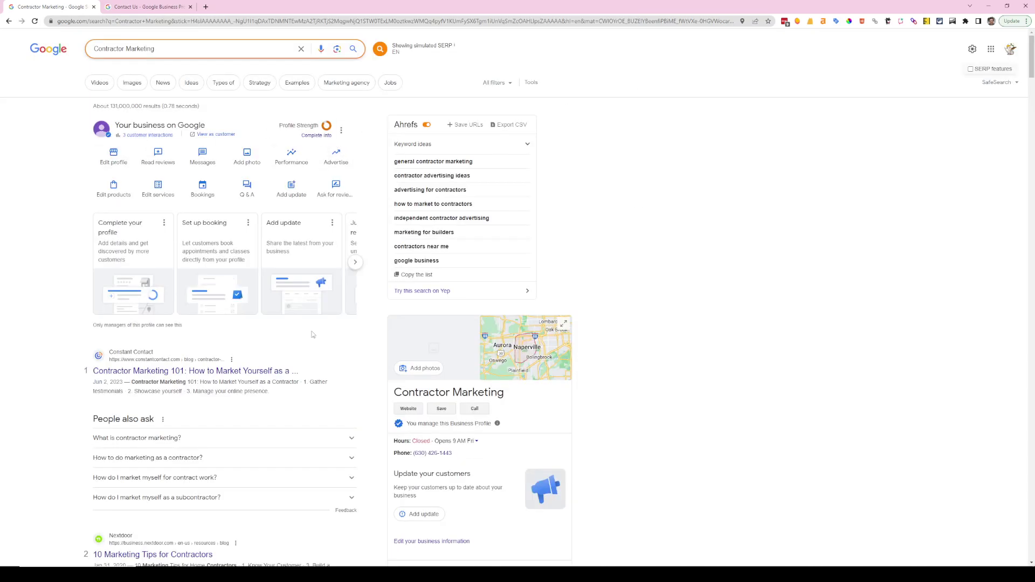
click(340, 131)
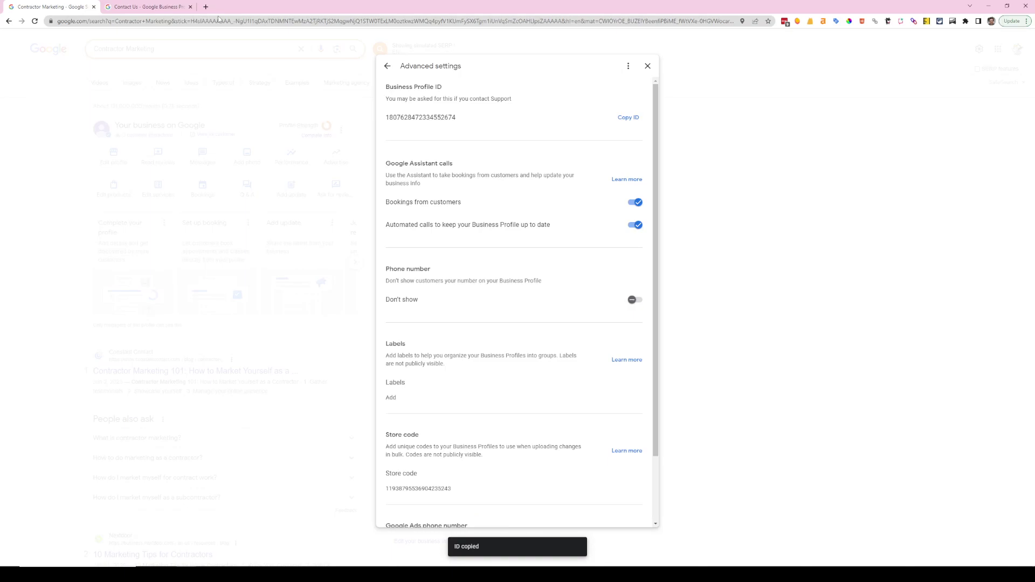
click(148, 7)
click(455, 342)
key(ctrl+v)
scroll(517, 410, down, 3)
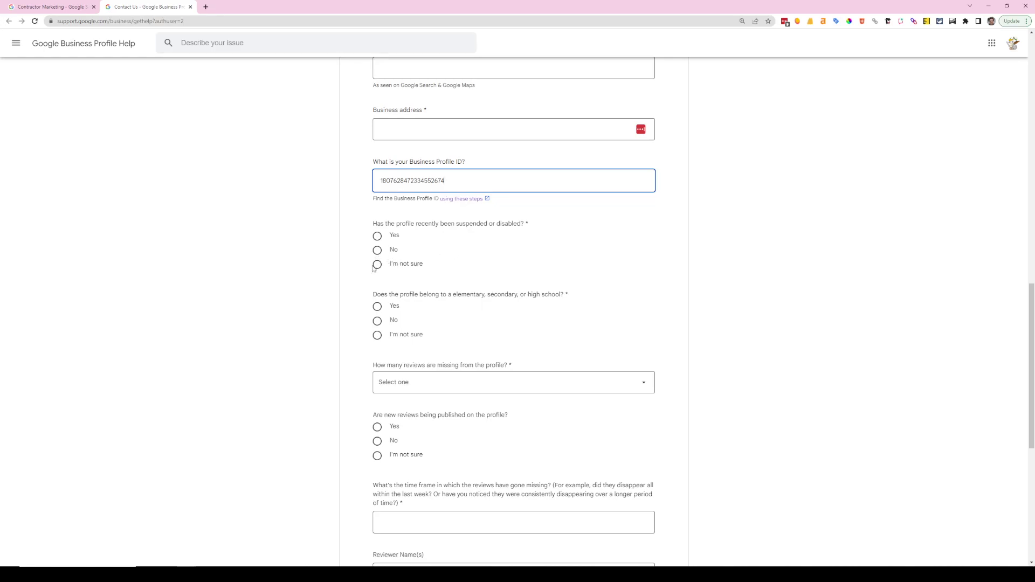
- Answer No to both the suspension question and the school question
click(377, 264)
click(375, 251)
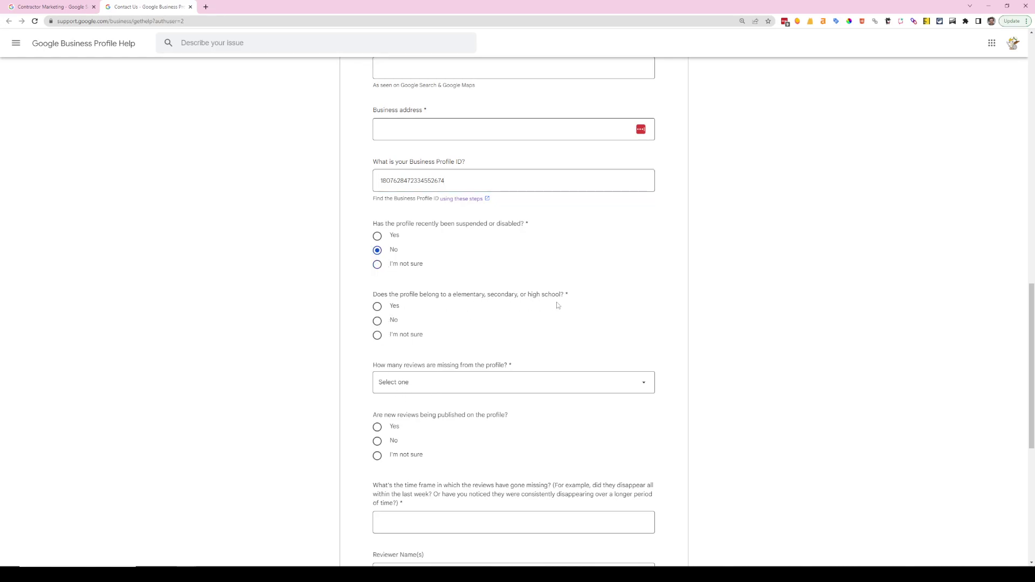
click(377, 322)
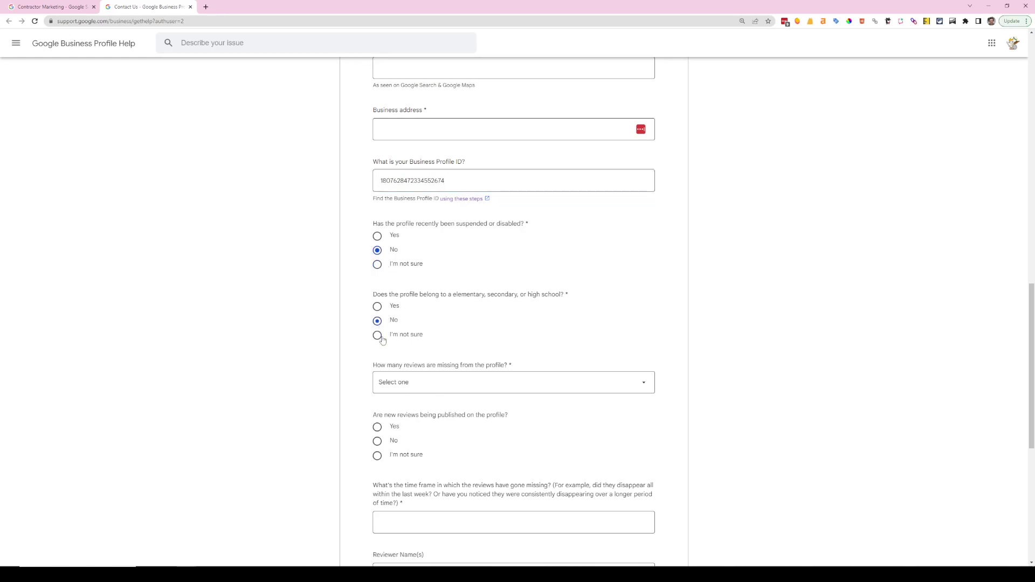
- Set the number of missing reviews to 1 - 10
click(439, 384)
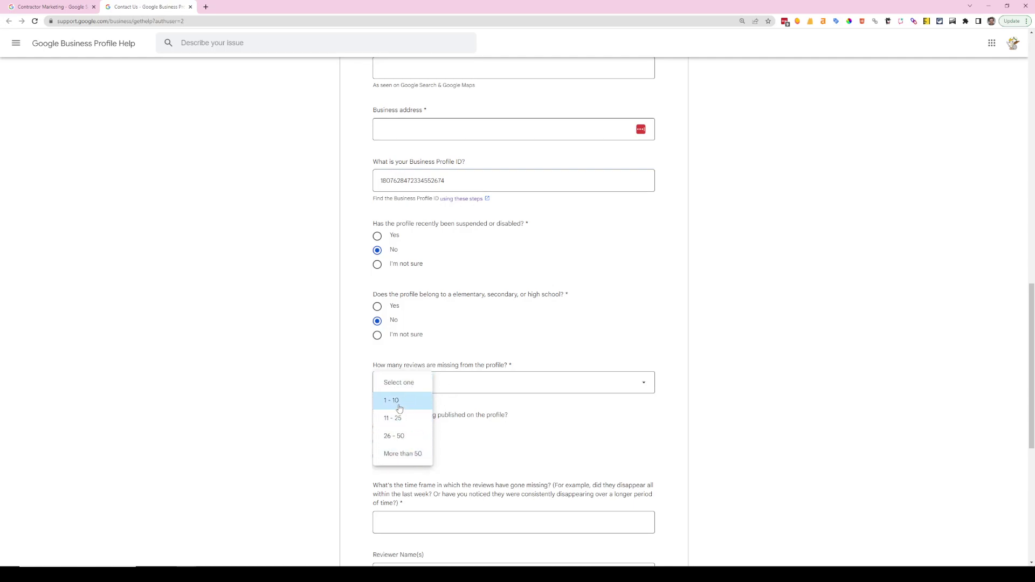
click(401, 455)
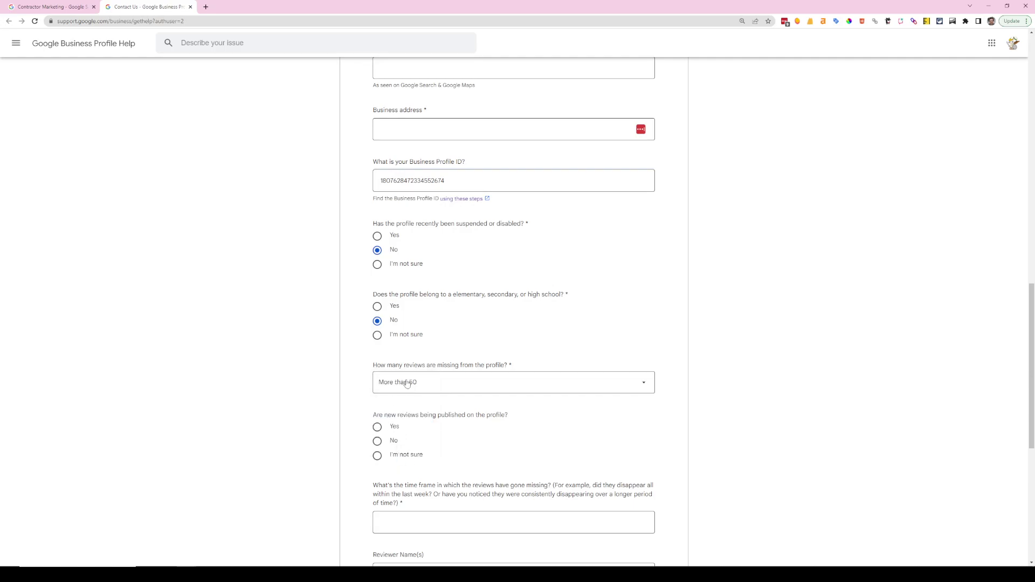
click(403, 384)
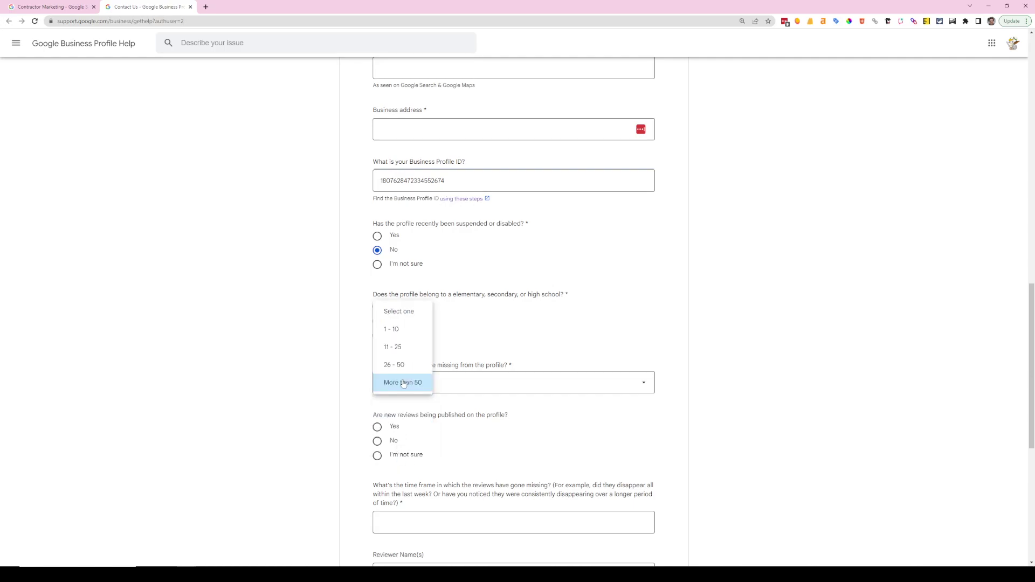
click(392, 330)
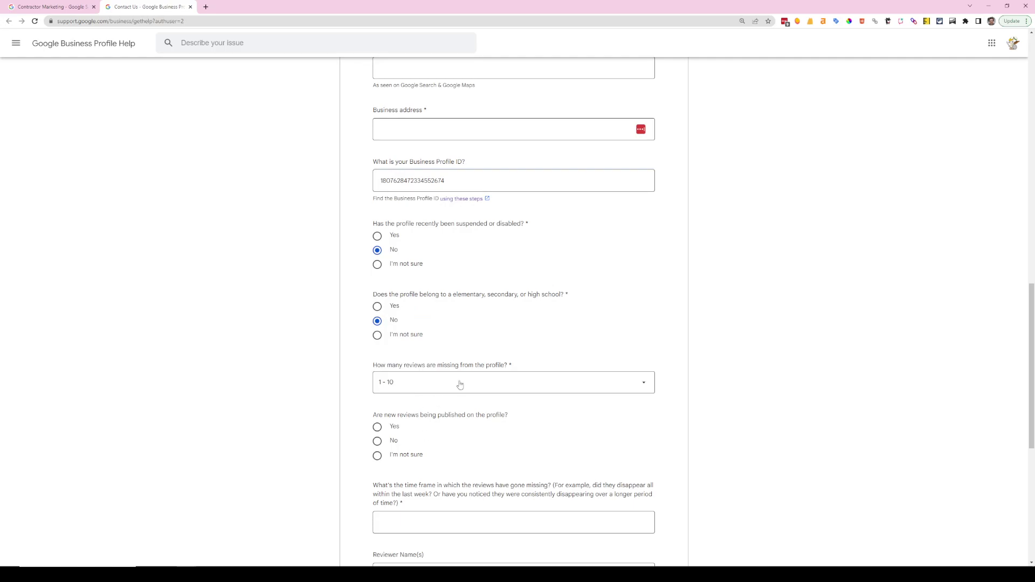
click(414, 388)
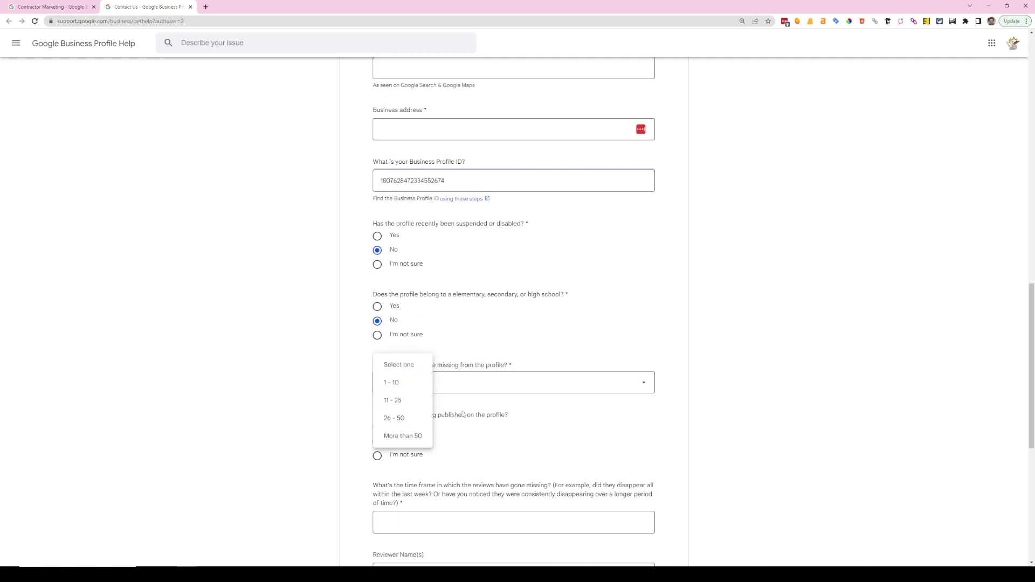
click(448, 385)
scroll(447, 431, down, 3)
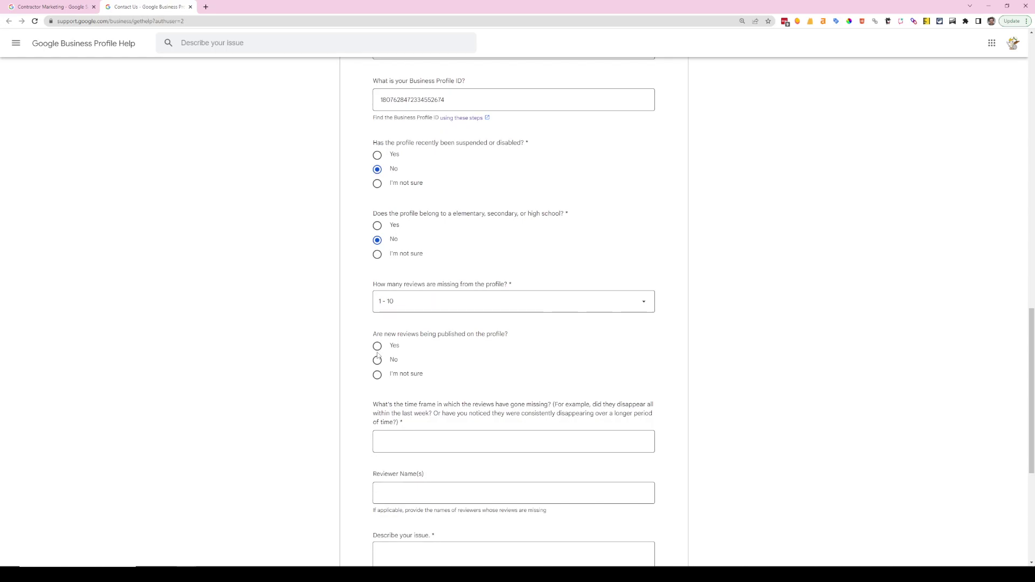
scroll(378, 355, down, 3)
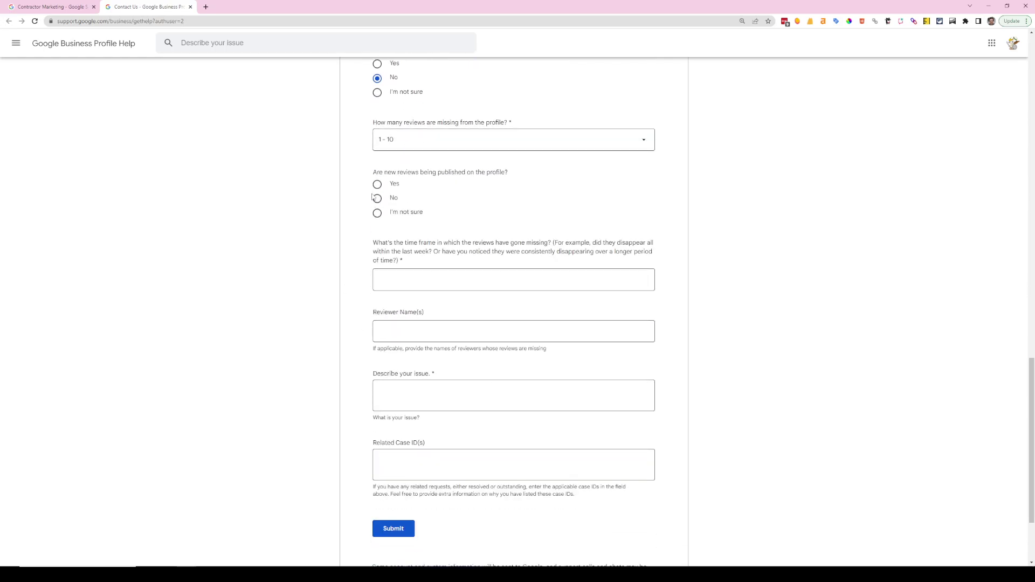
- Enter 'recently' as the missing-reviews time frame, leaving Reviewer Name(s) blank
click(413, 280)
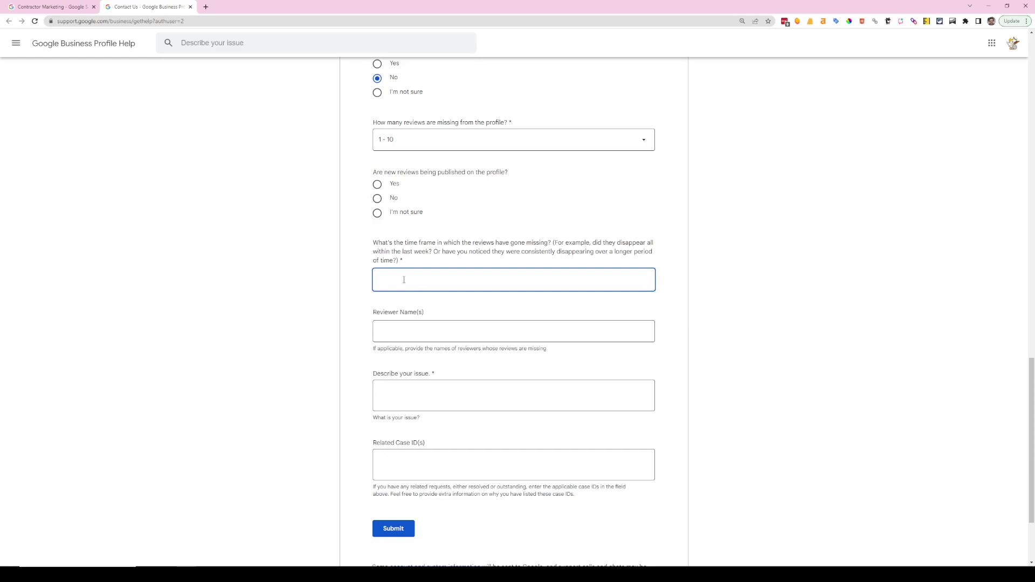
text(recently)
click(426, 339)
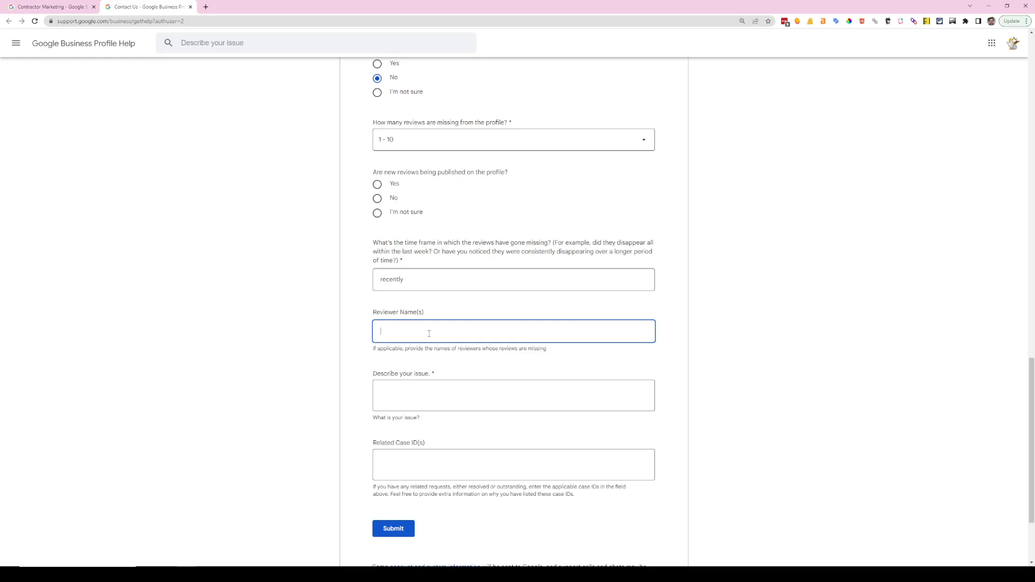
key(Tab)
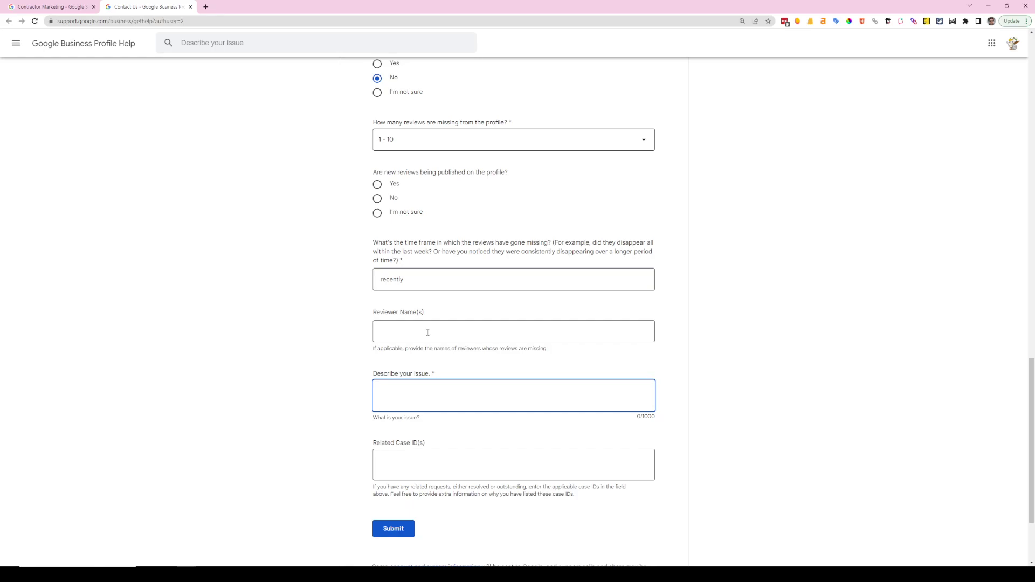
- Type 'i have customers' as the start of the Describe your issue text
text(i have customers)
click(419, 456)
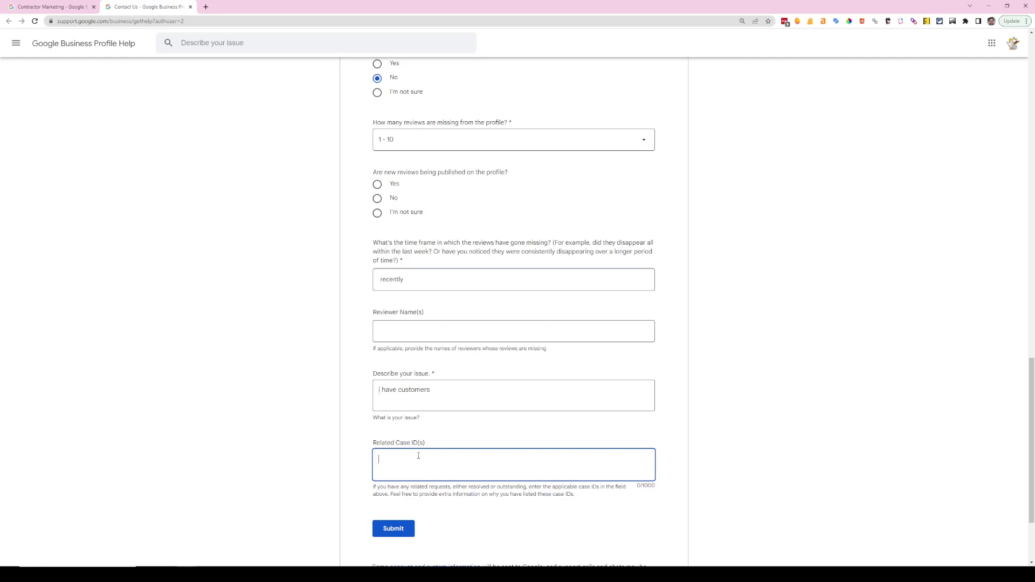
click(451, 395)
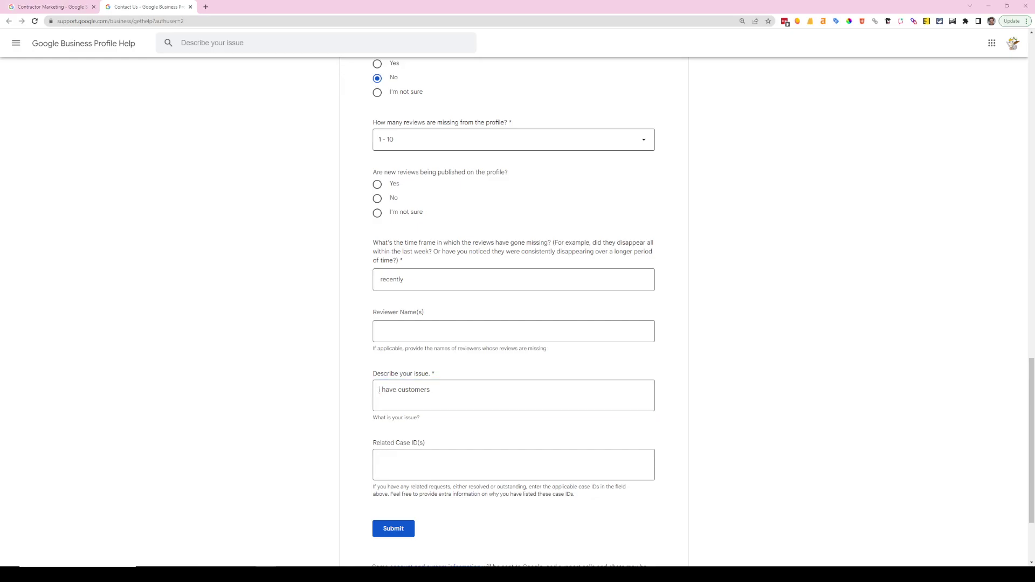
- Switch to Outlook and move Google's support reply window slightly up and left
key(alt+Tab)
drag(616, 91, 600, 77)
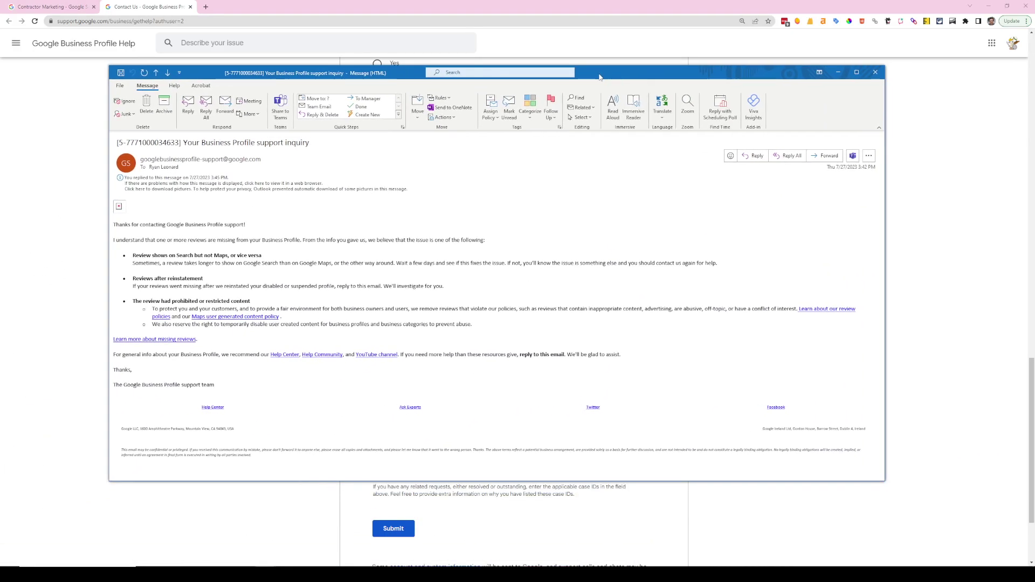